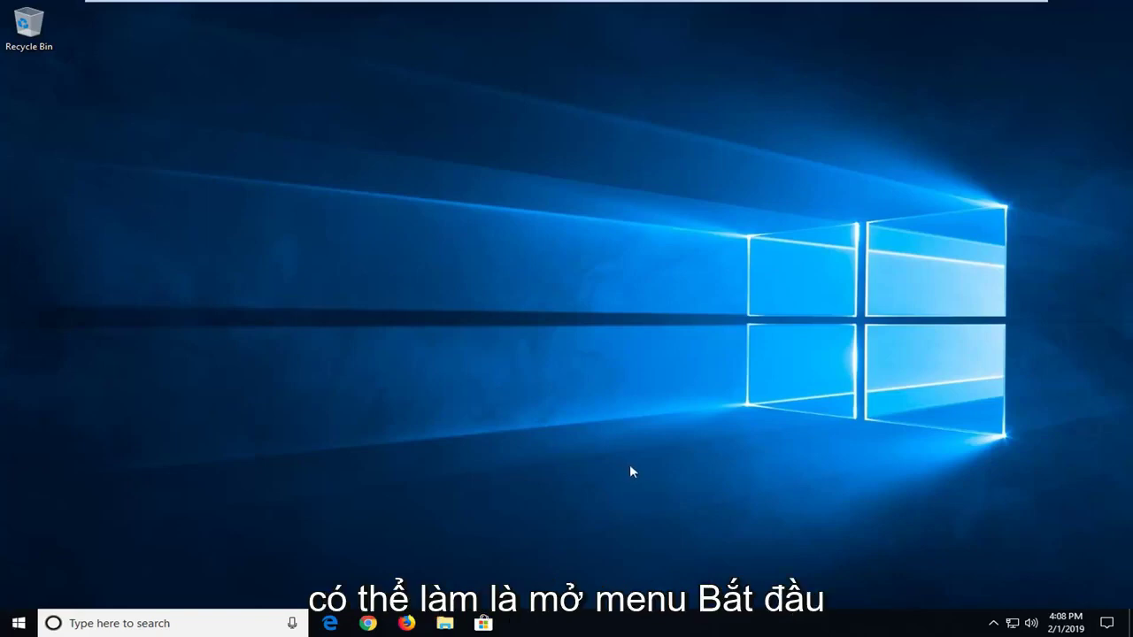
# Search the Start menu for 'internet properties'.
pyautogui.click(14, 625)
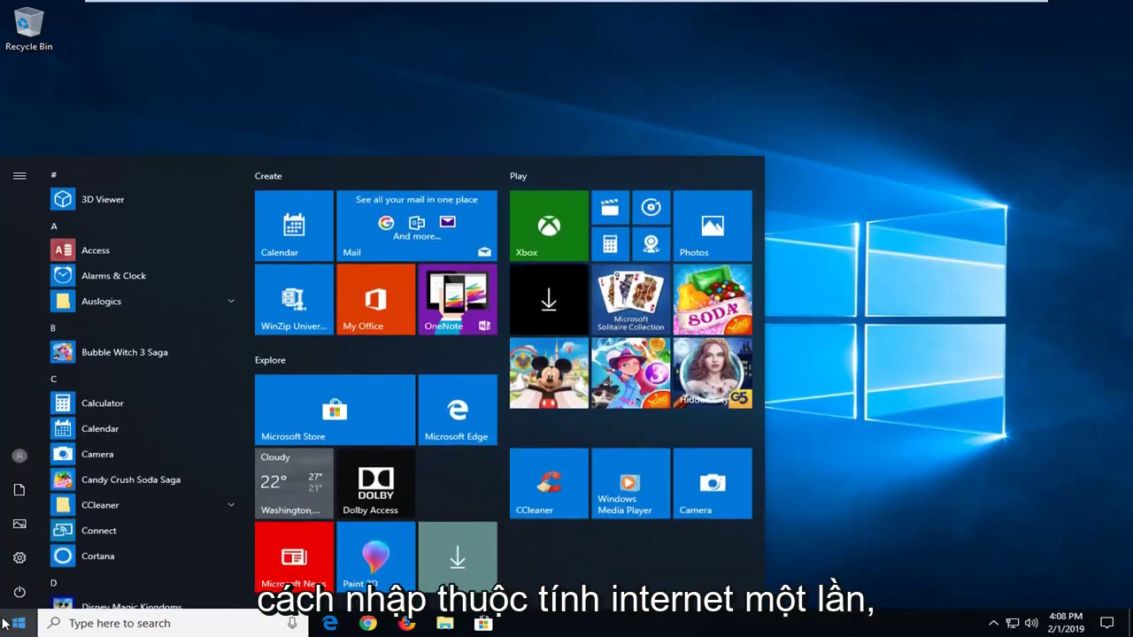
pyautogui.write('internet ')
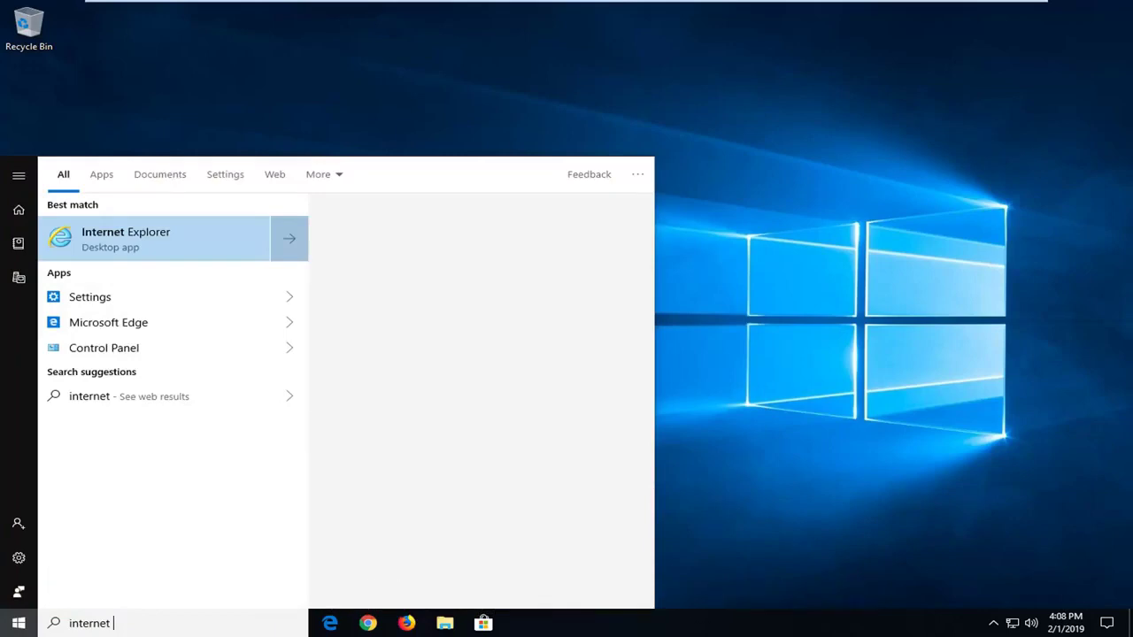
pyautogui.write('properties')
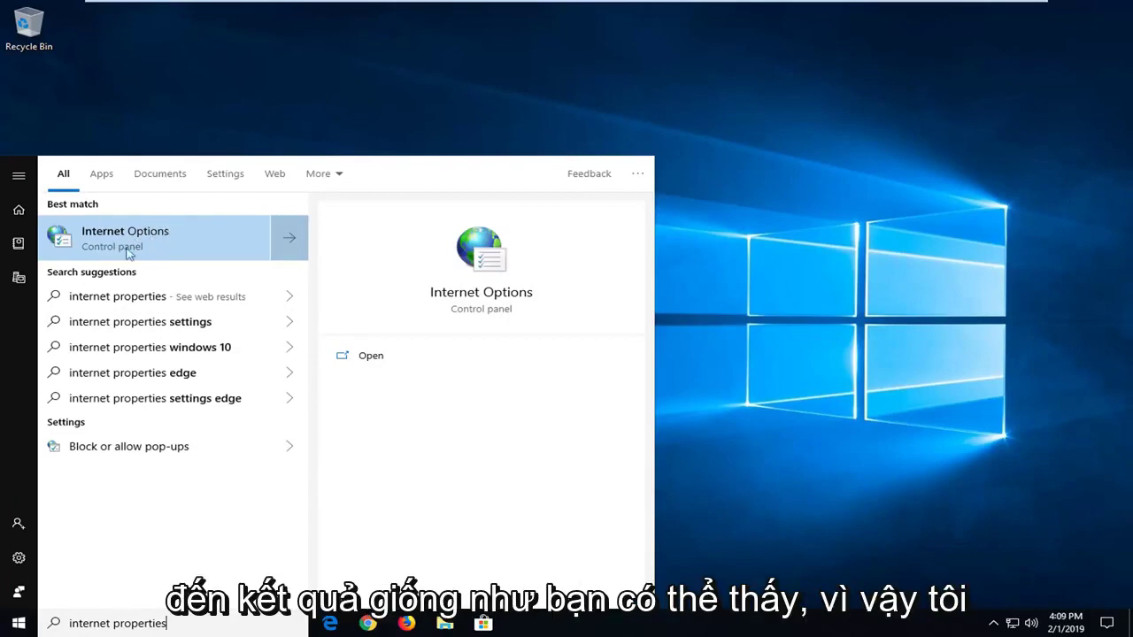
# Open Internet Options from the search results on its Connections page.
pyautogui.click(156, 245)
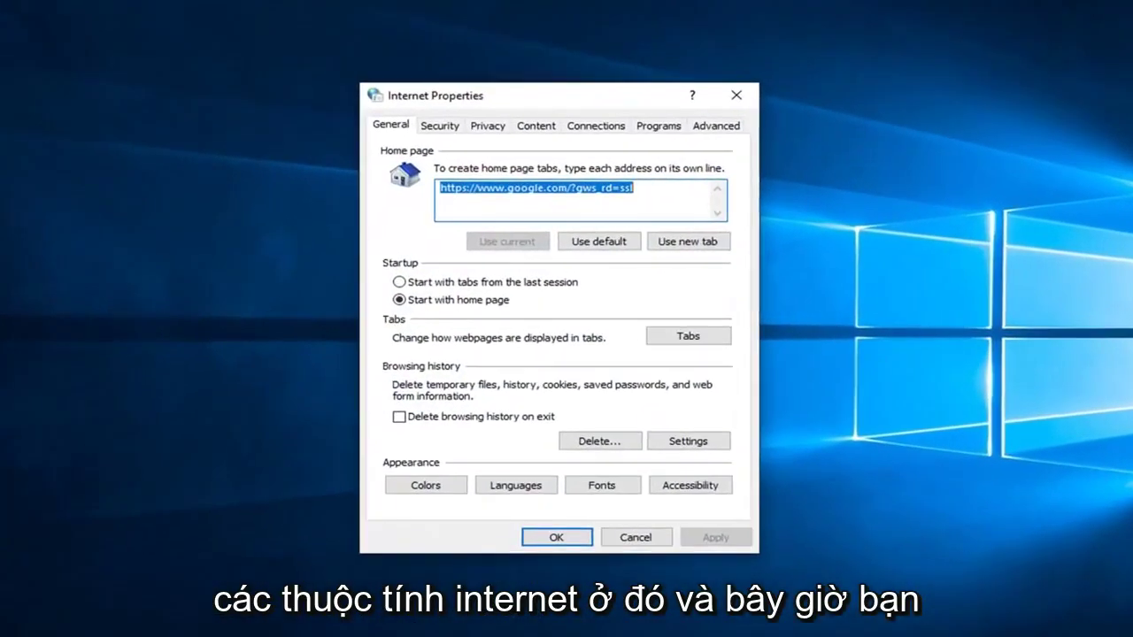
pyautogui.click(598, 129)
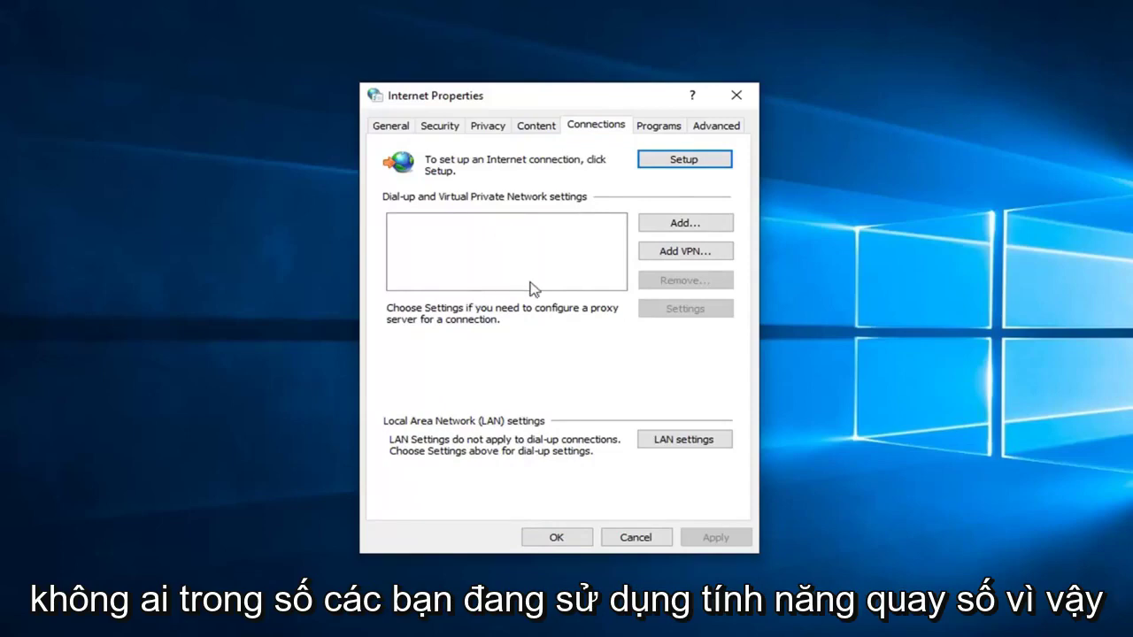
# Leave 'Use a proxy server for your LAN' unchecked, then confirm LAN settings and Internet Properties.
pyautogui.click(662, 445)
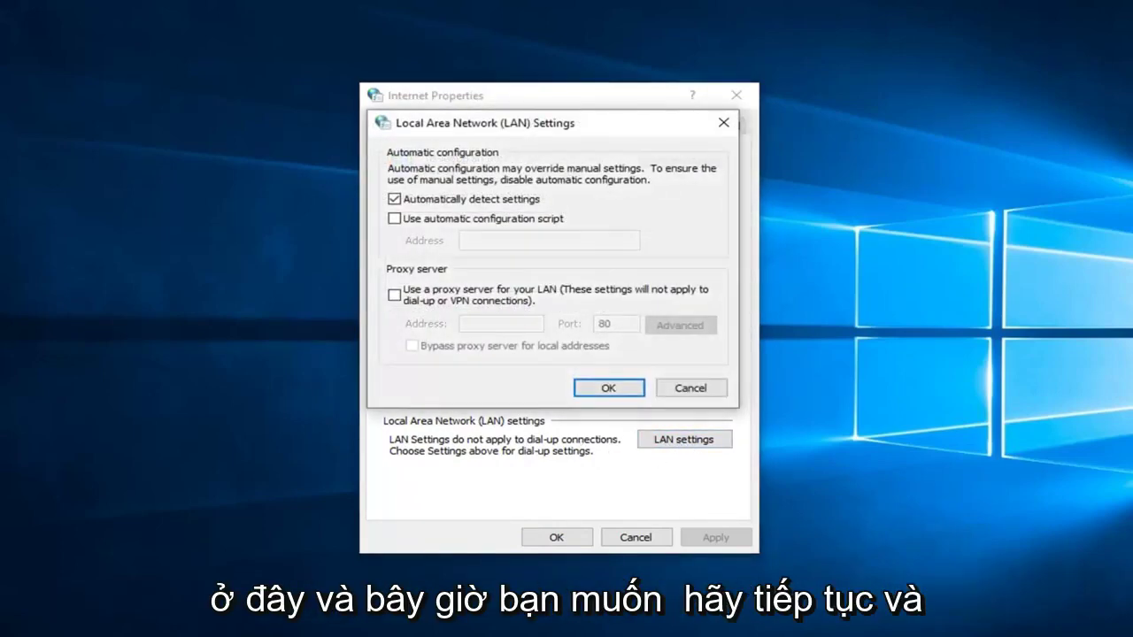
pyautogui.click(395, 294)
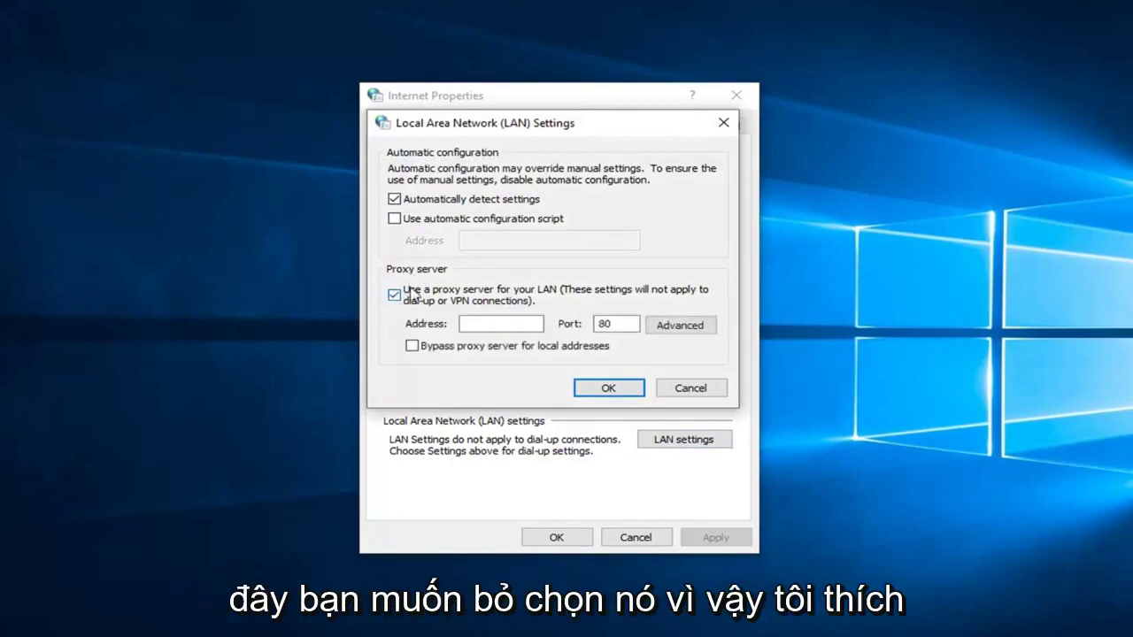
pyautogui.click(396, 296)
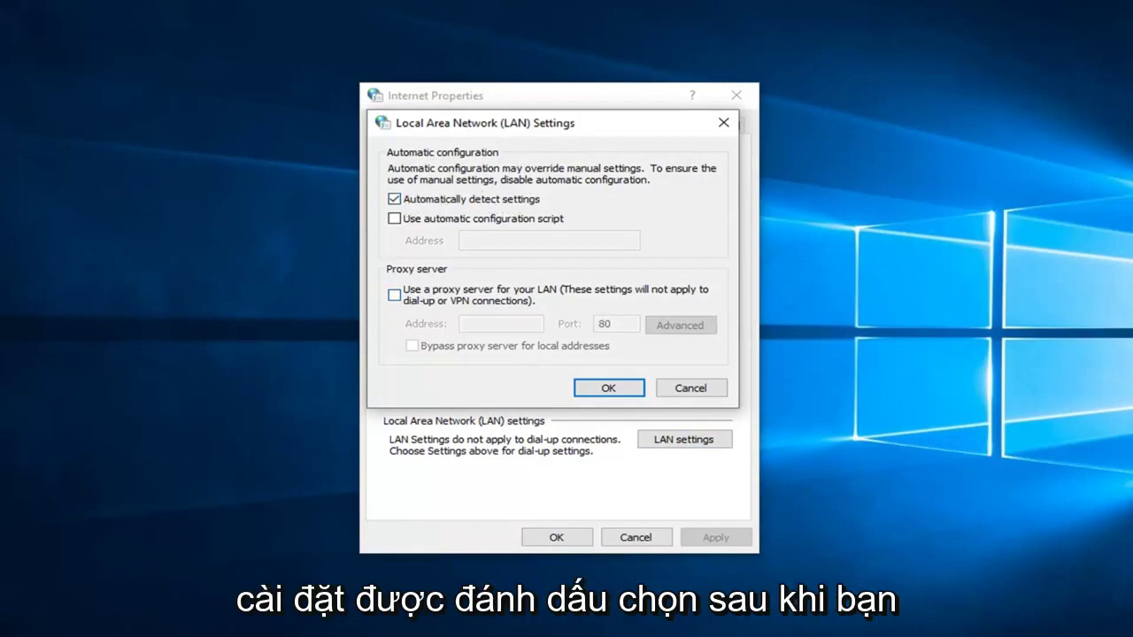
pyautogui.click(607, 390)
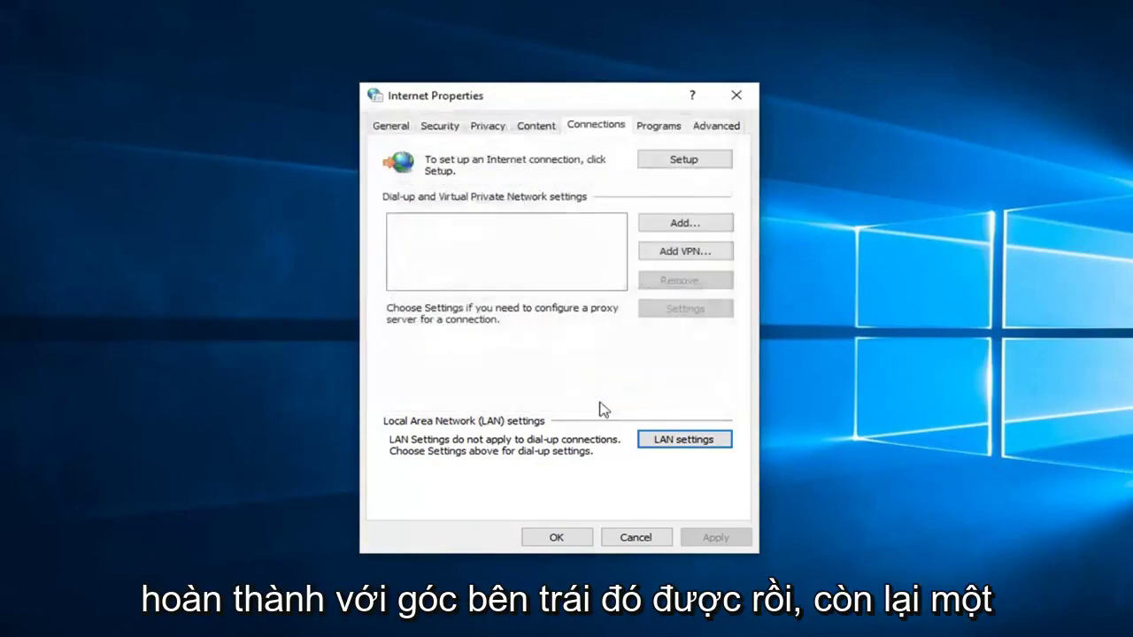
pyautogui.click(561, 537)
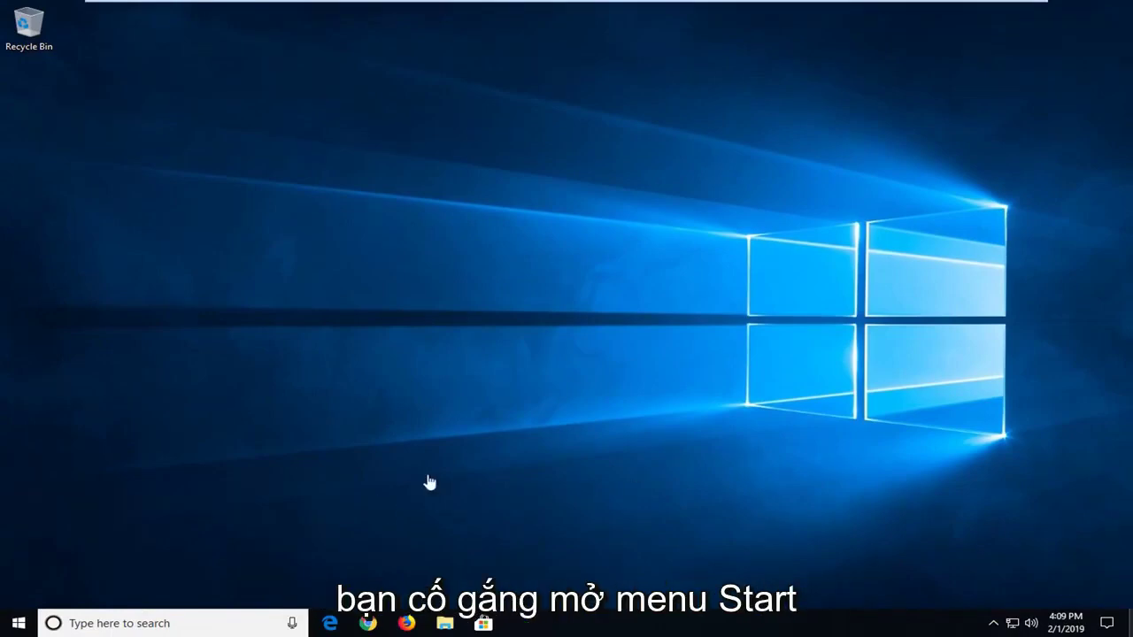
# Launch Command Prompt from a 'cmd' search as administrator, approving the permission prompt.
pyautogui.click(10, 625)
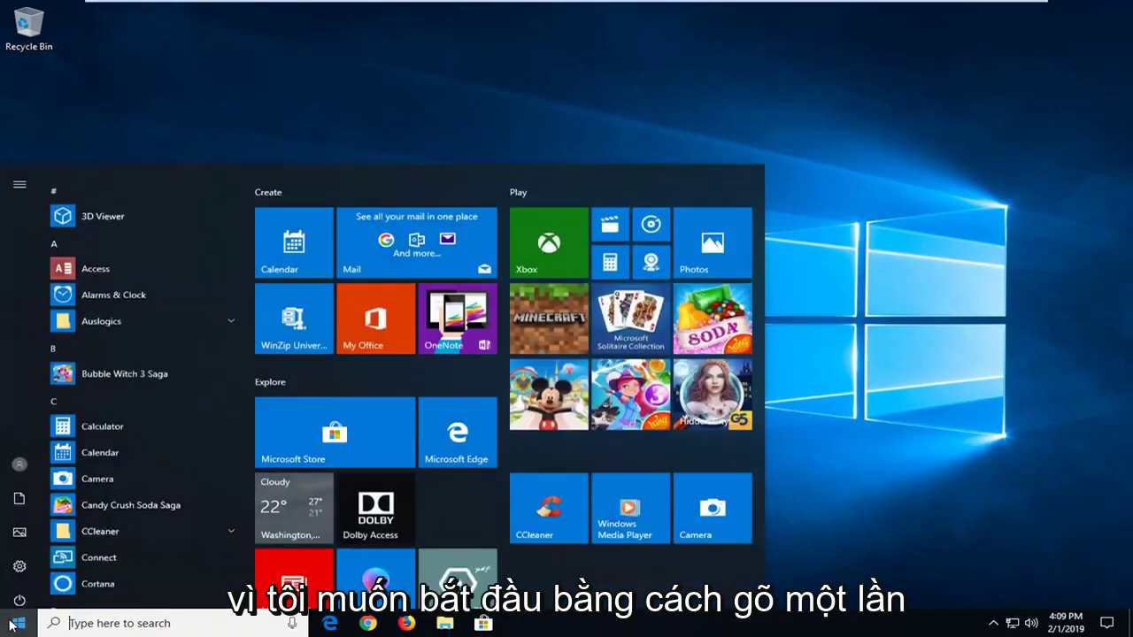
pyautogui.write('c')
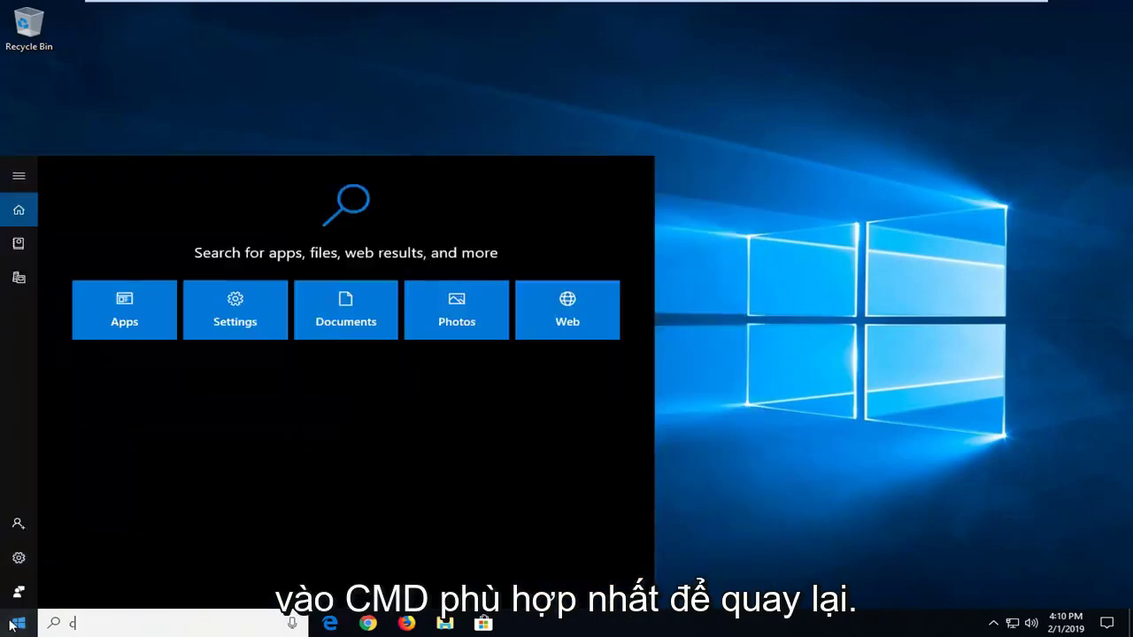
pyautogui.write('md')
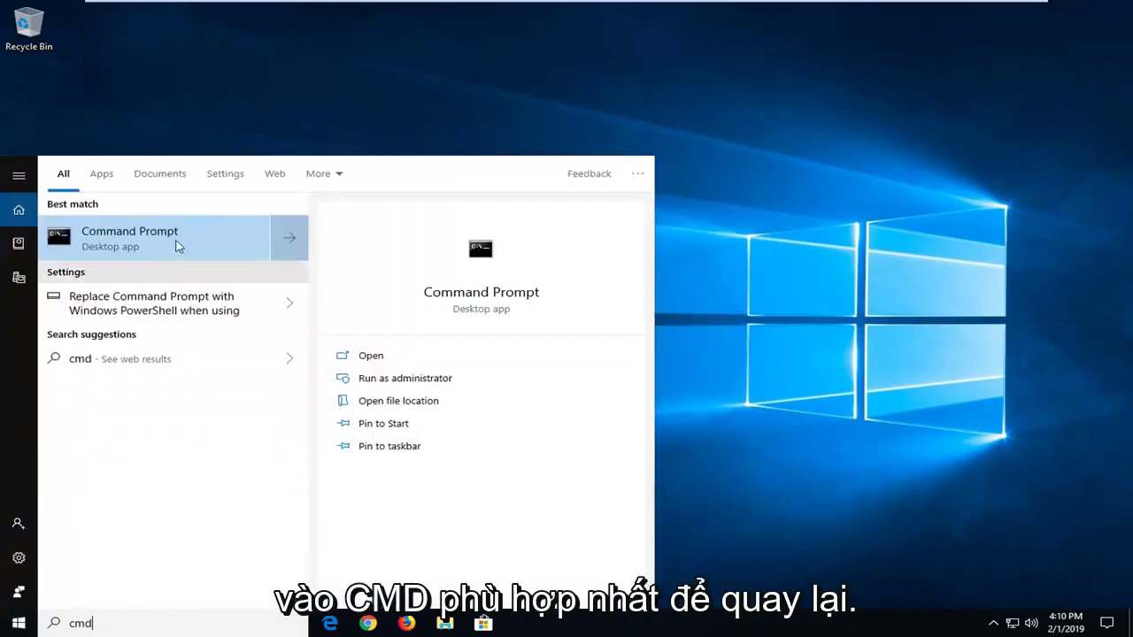
pyautogui.rightClick(171, 235)
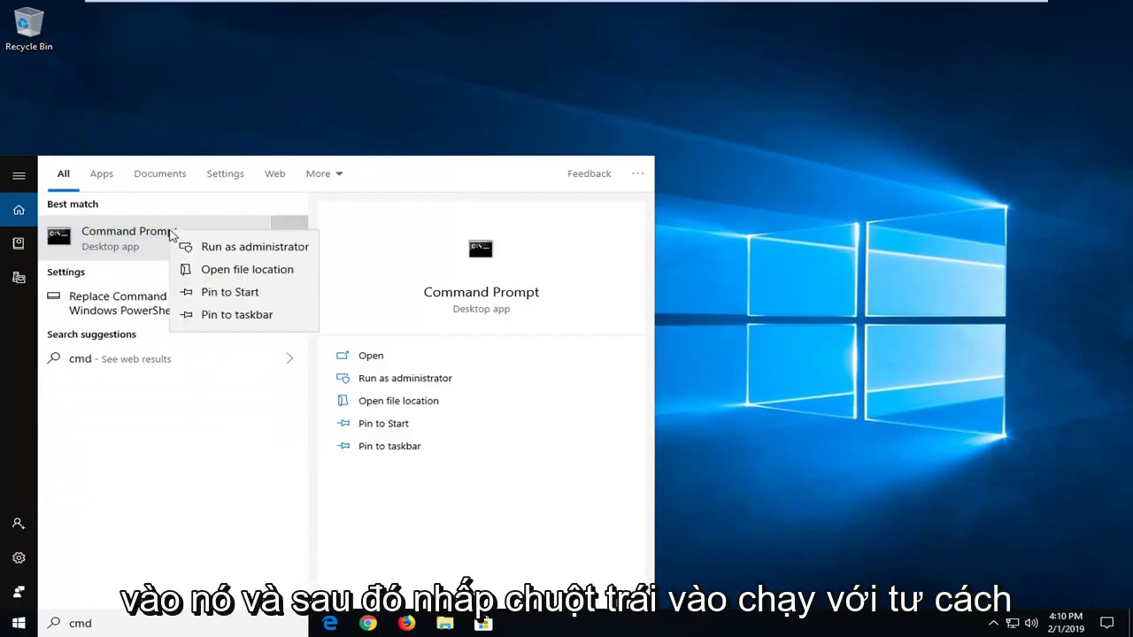
pyautogui.click(191, 245)
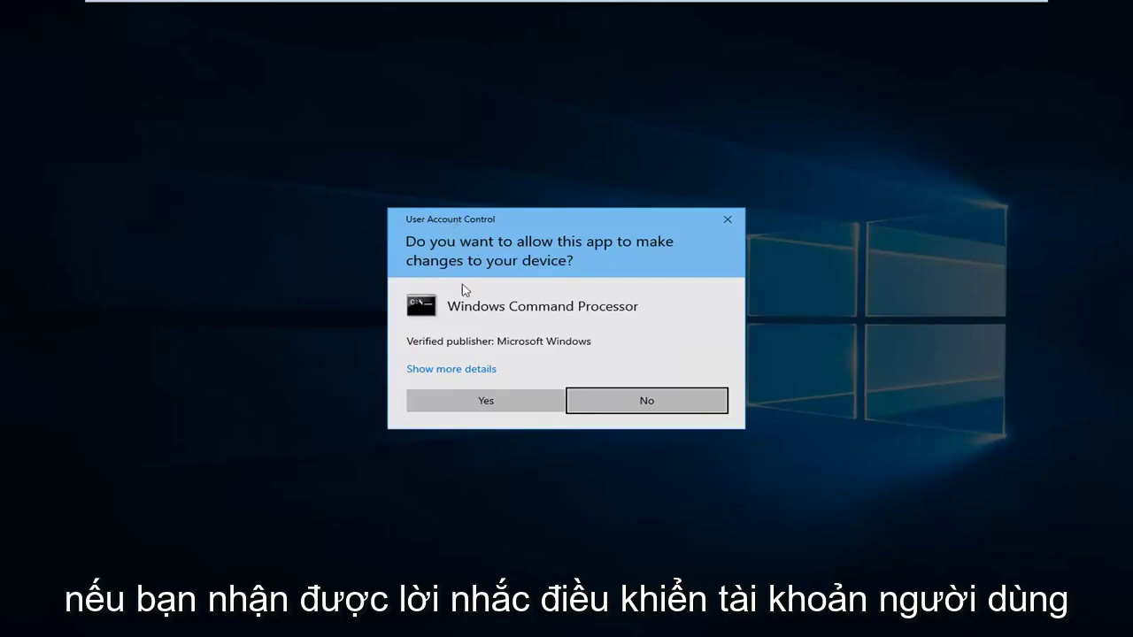
pyautogui.click(472, 399)
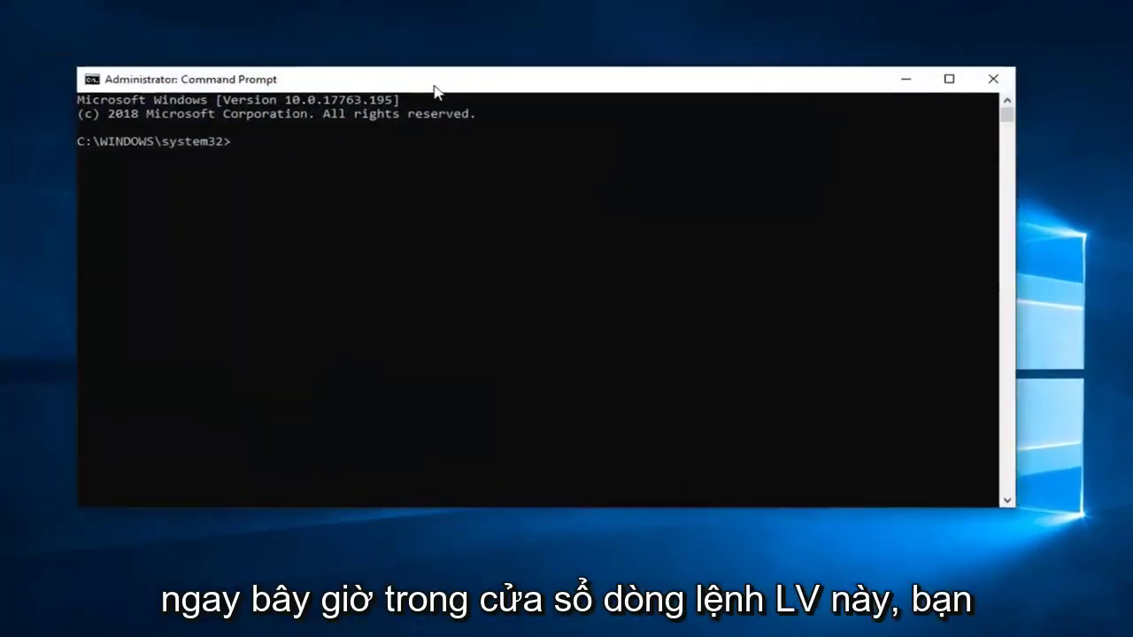
# Run 'ipconfig /flushdns' and then 'netsh winsock reset' in the admin console.
pyautogui.write('ip')
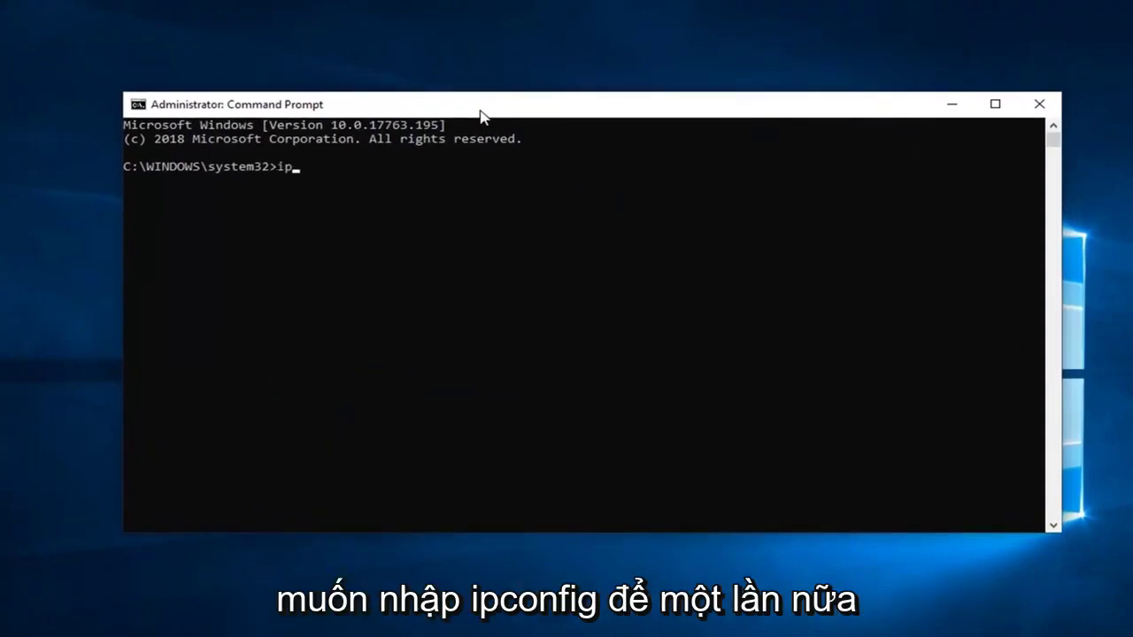
pyautogui.write('config')
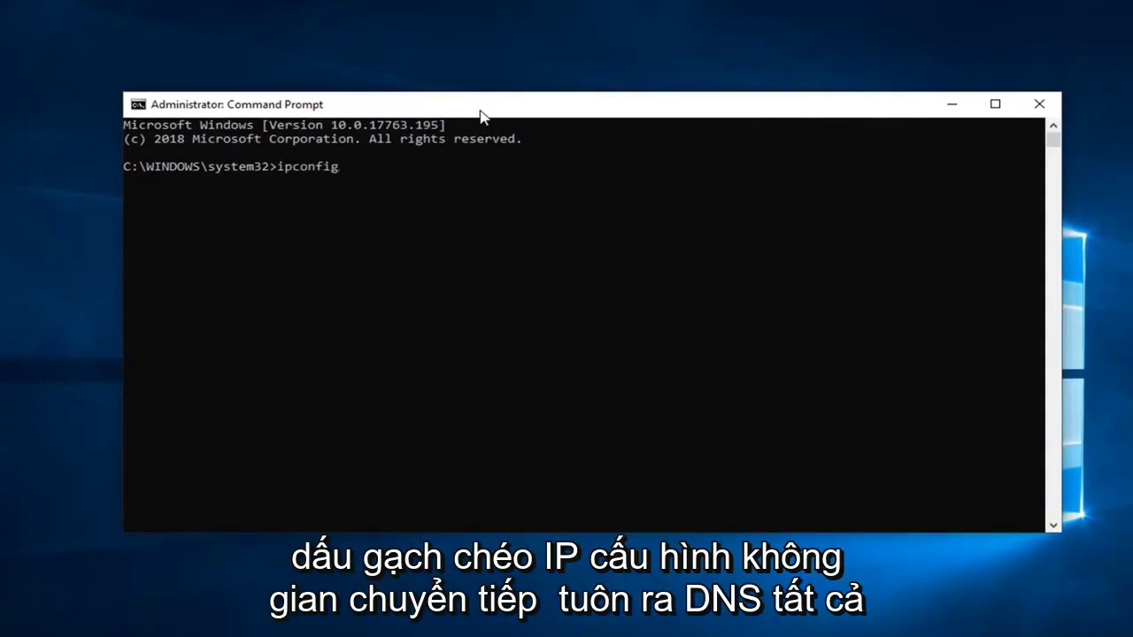
pyautogui.write(' /')
pyautogui.write('flushdns')
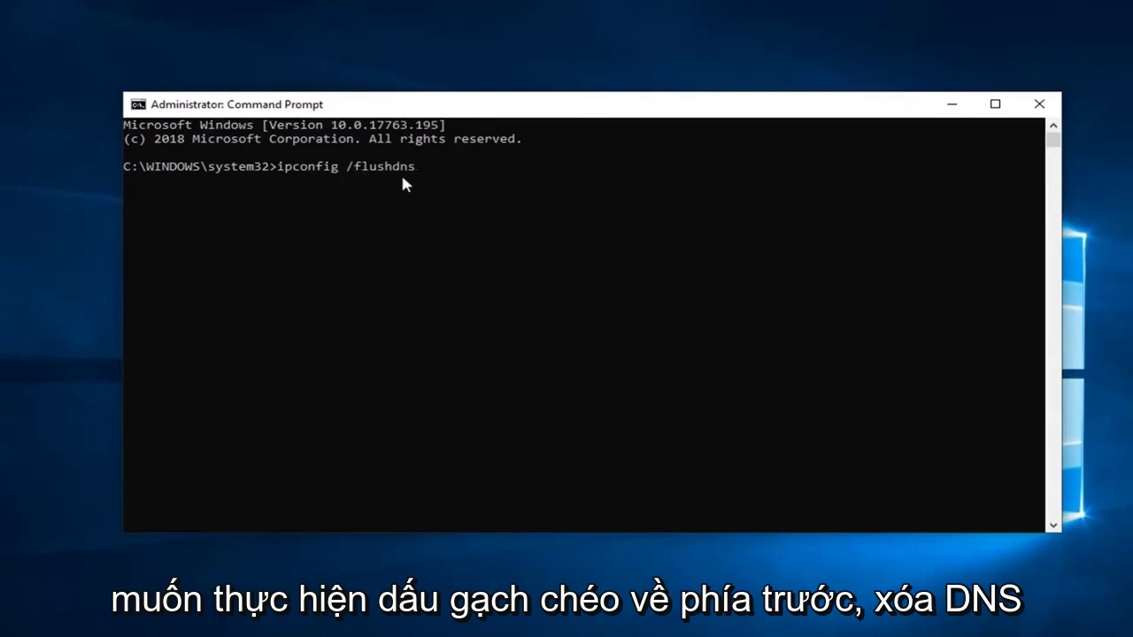
pyautogui.press('Return')
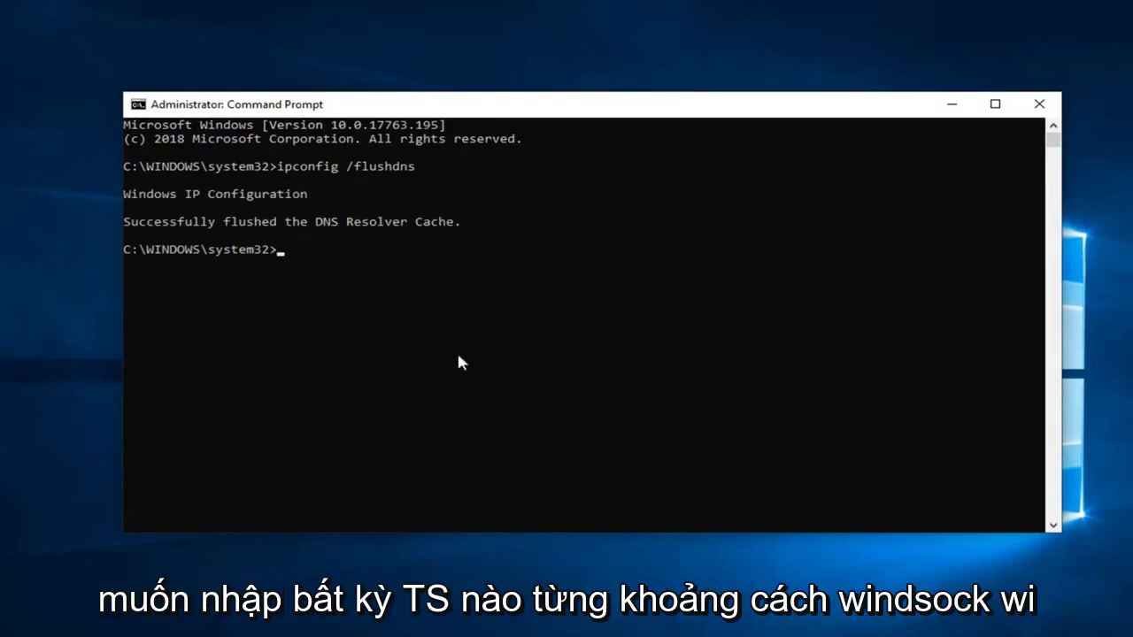
pyautogui.write('netsh w')
pyautogui.write('insock')
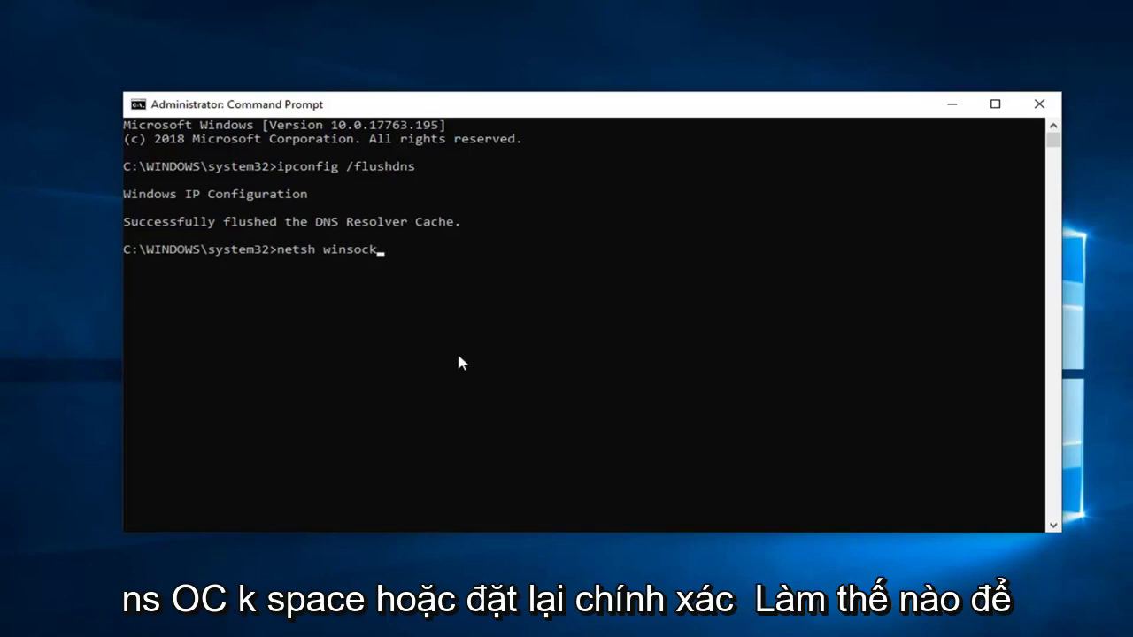
pyautogui.write(' r')
pyautogui.write('eset')
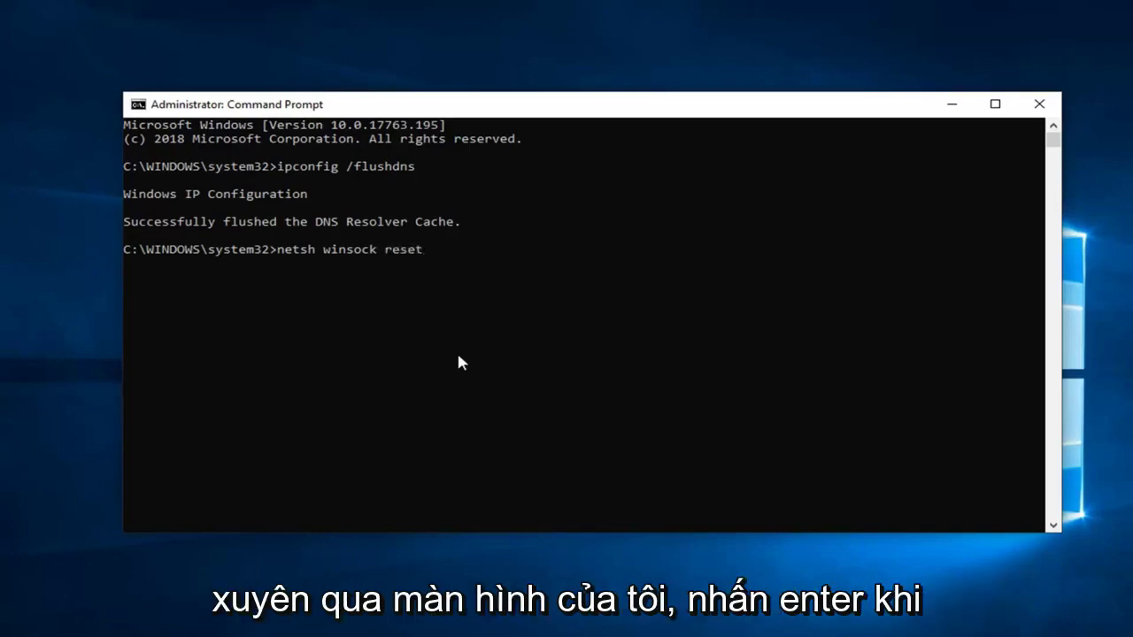
pyautogui.press('Return')
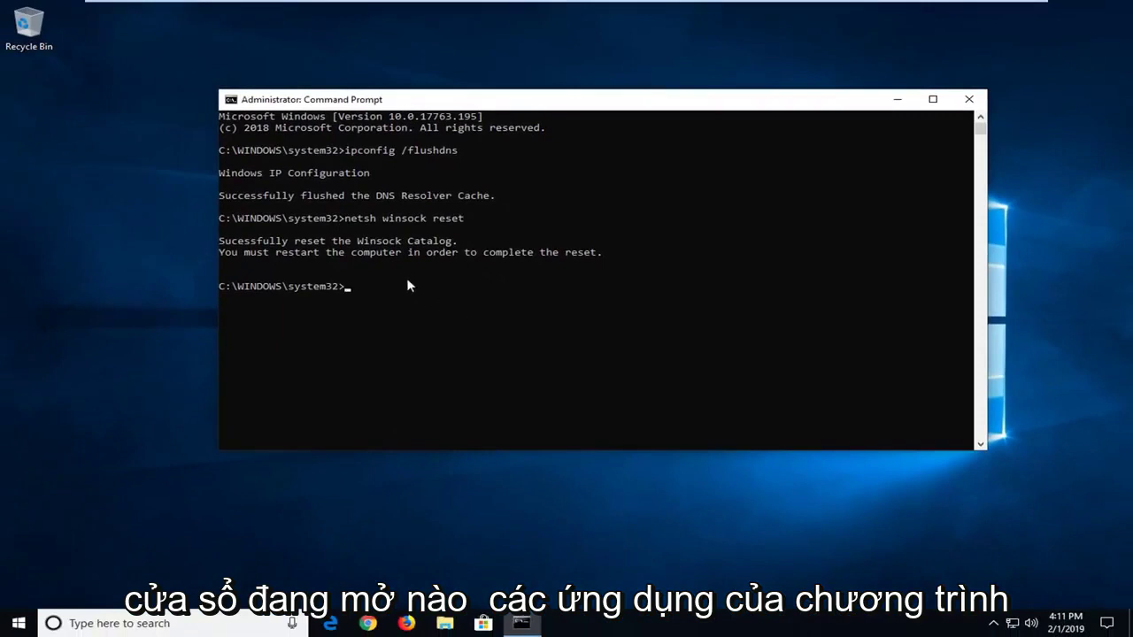
# Close the administrator Command Prompt window from its title bar.
pyautogui.click(970, 103)
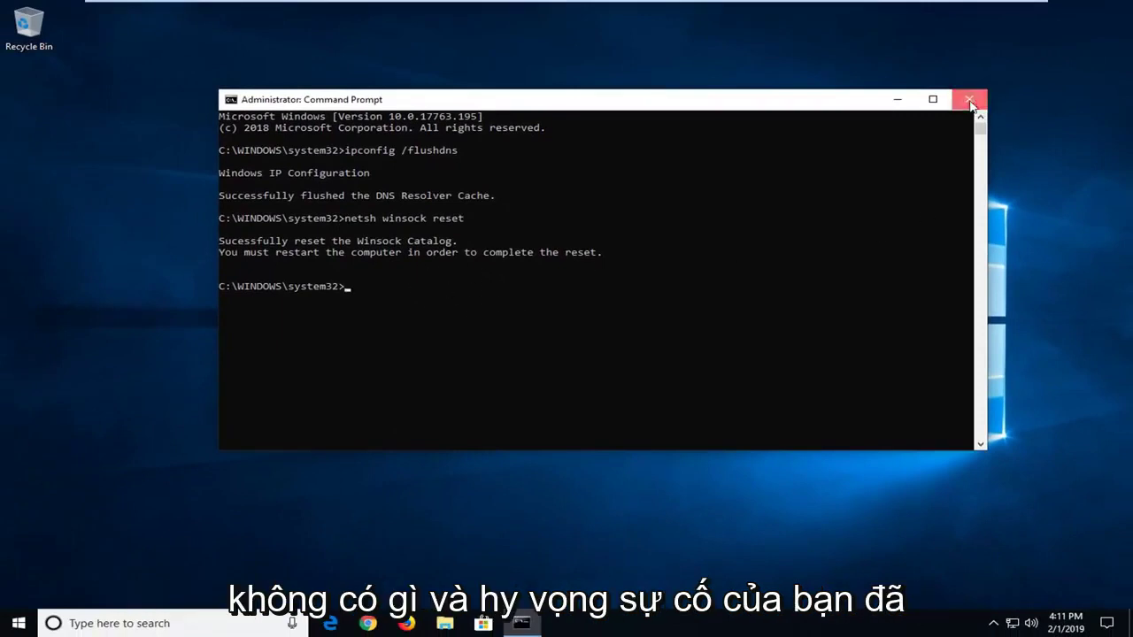